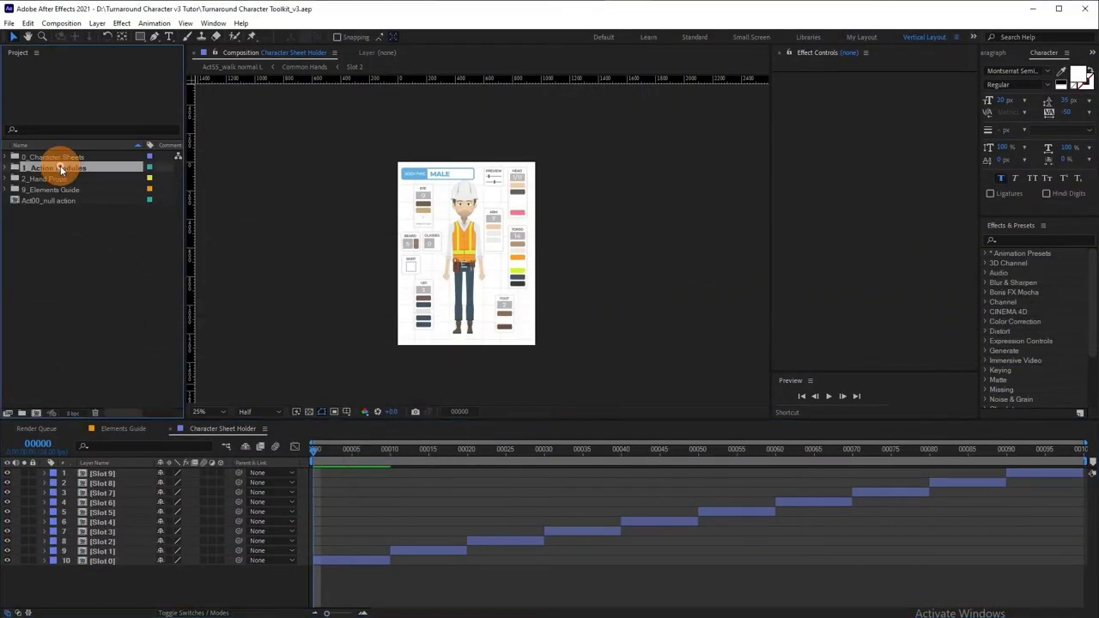
# - Open Act31_shooting from 1_Action Modules, play its preview, and close its tab
pyautogui.click(15, 167)
pyautogui.moveTo(179, 188); pyautogui.dragTo(180, 317)
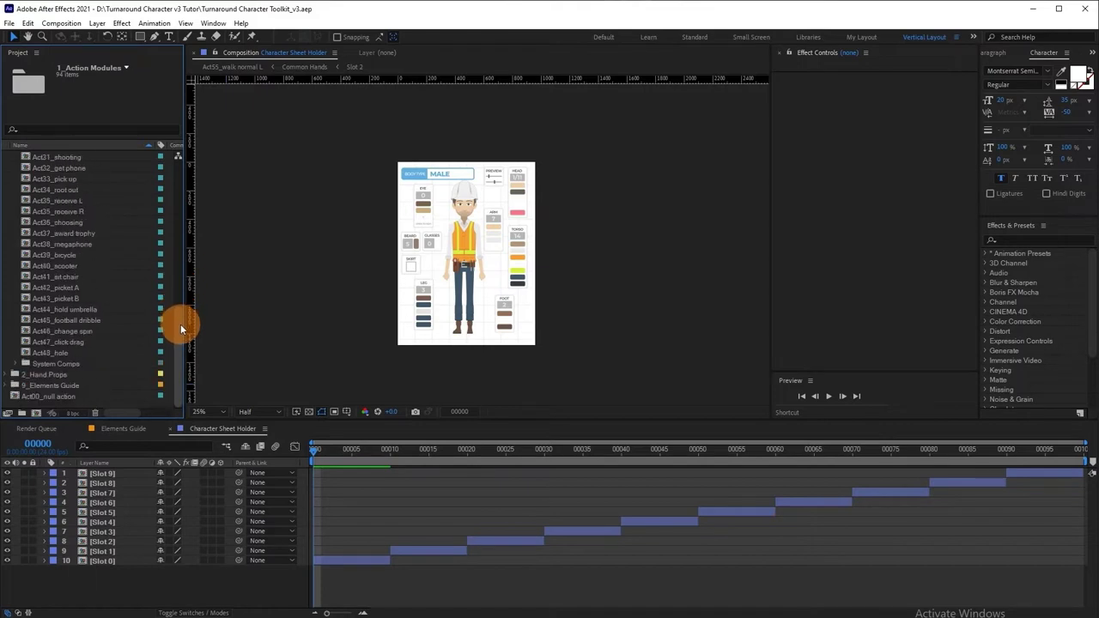
pyautogui.moveTo(181, 317); pyautogui.dragTo(183, 302)
pyautogui.doubleClick(65, 200)
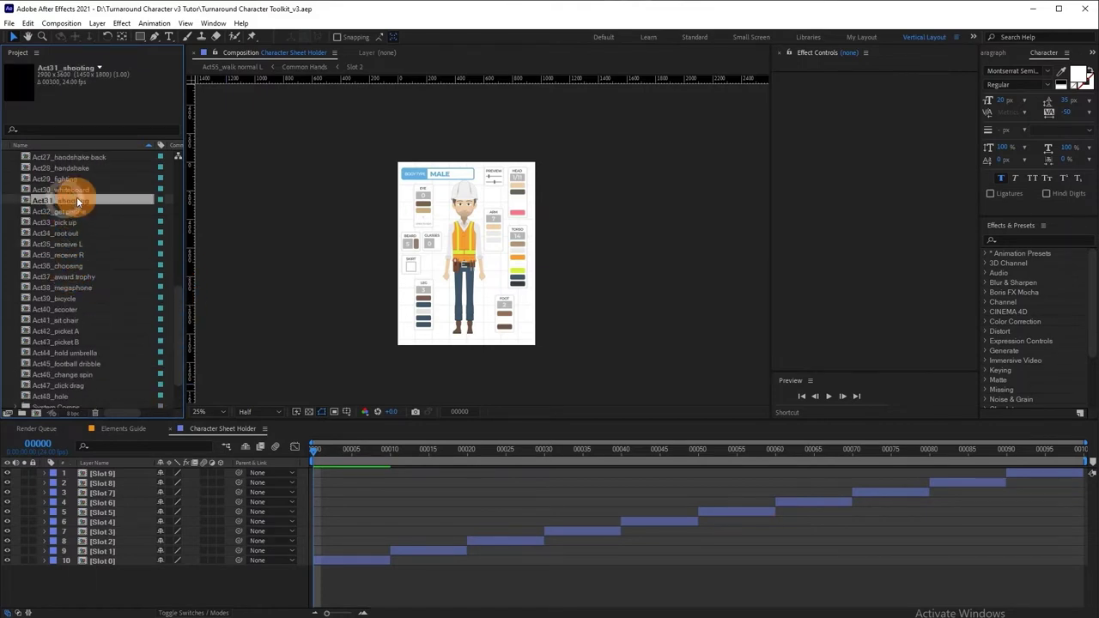
pyautogui.click(340, 455)
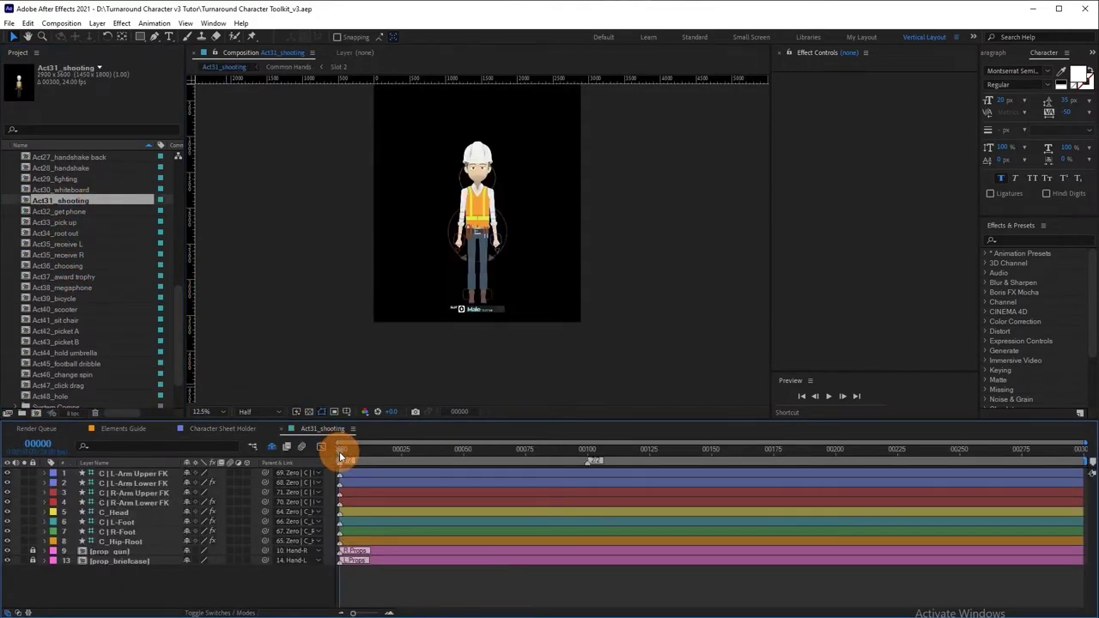
pyautogui.click(827, 395)
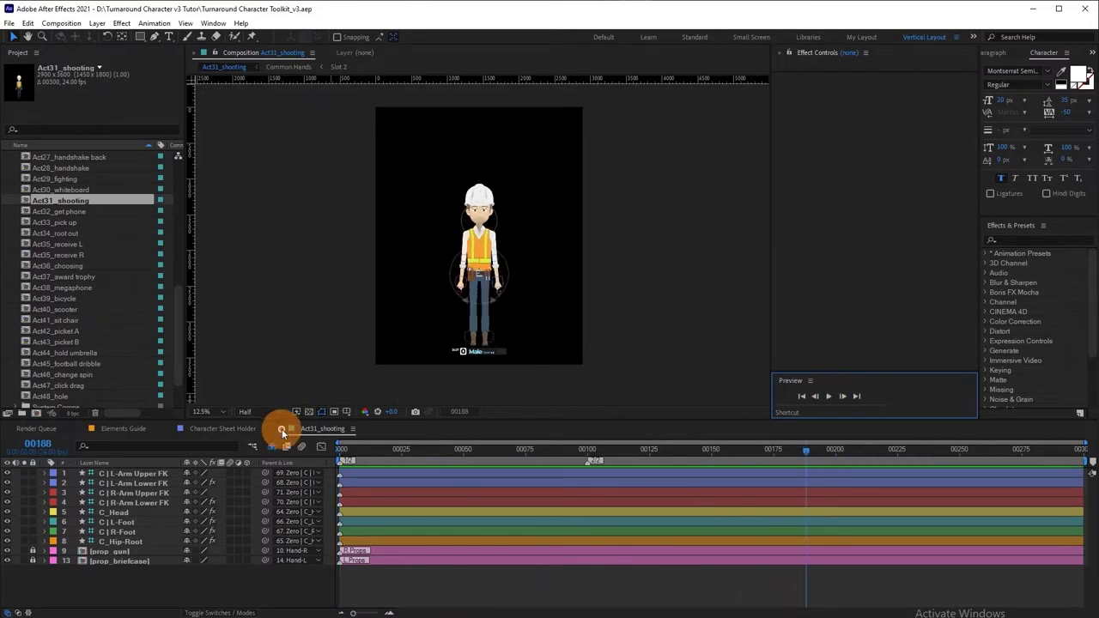
pyautogui.click(223, 428)
# - Scrub the Elements Guide comp to the premade actions overview
pyautogui.click(106, 427)
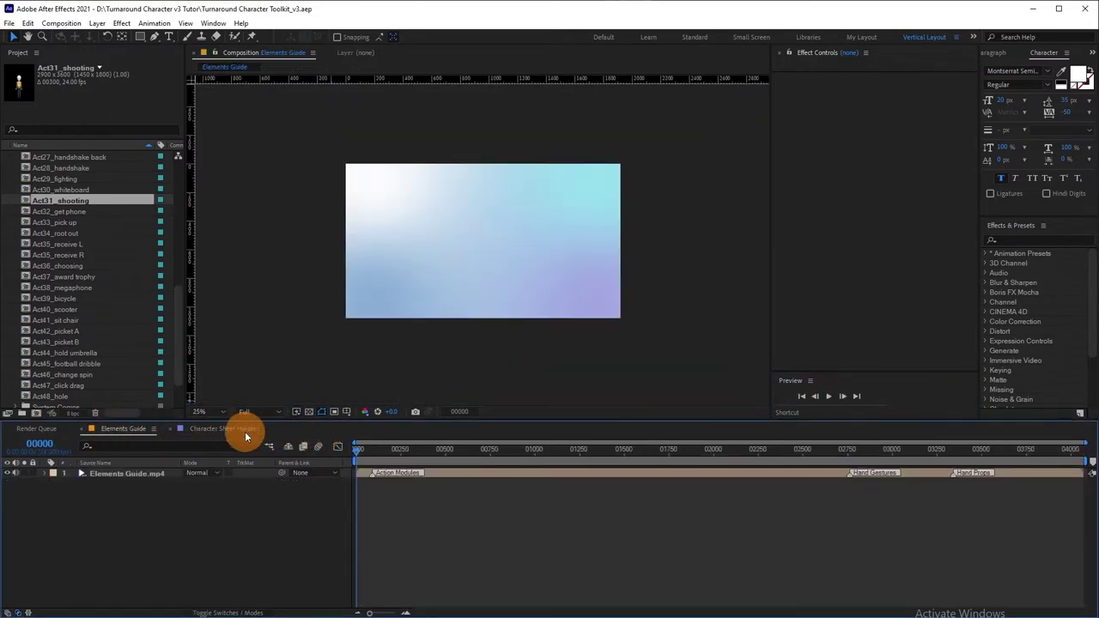
pyautogui.scroll(2, 448, 328)
pyautogui.click(359, 449)
pyautogui.moveTo(359, 451); pyautogui.dragTo(510, 461)
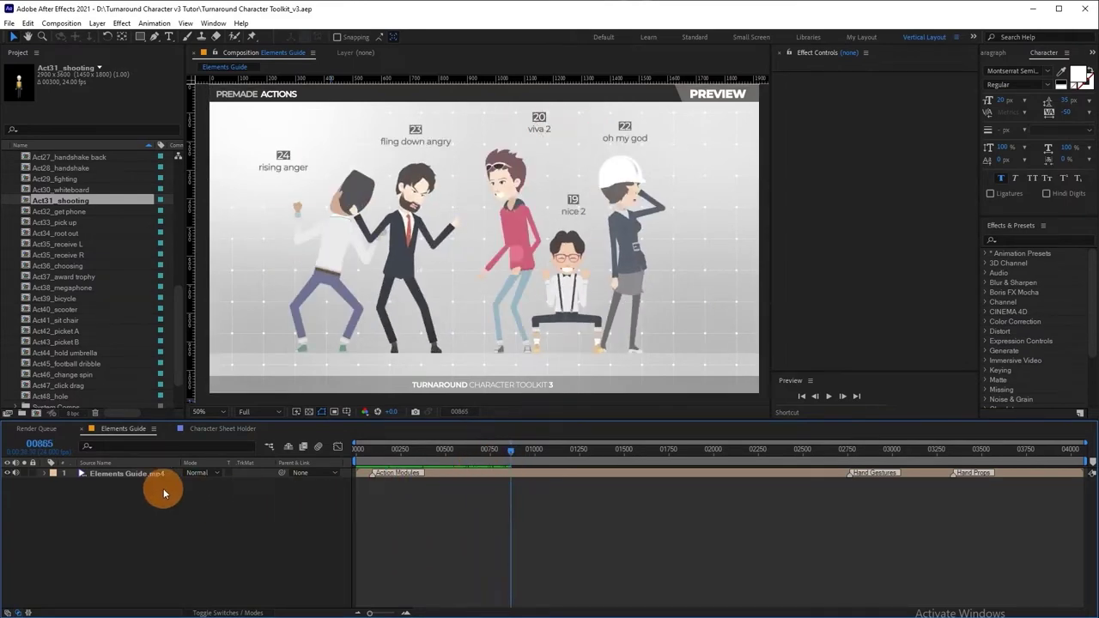
# - Add a new 1920×1080 composition named 'your comp' from the Project panel
pyautogui.click(7, 377)
pyautogui.click(36, 414)
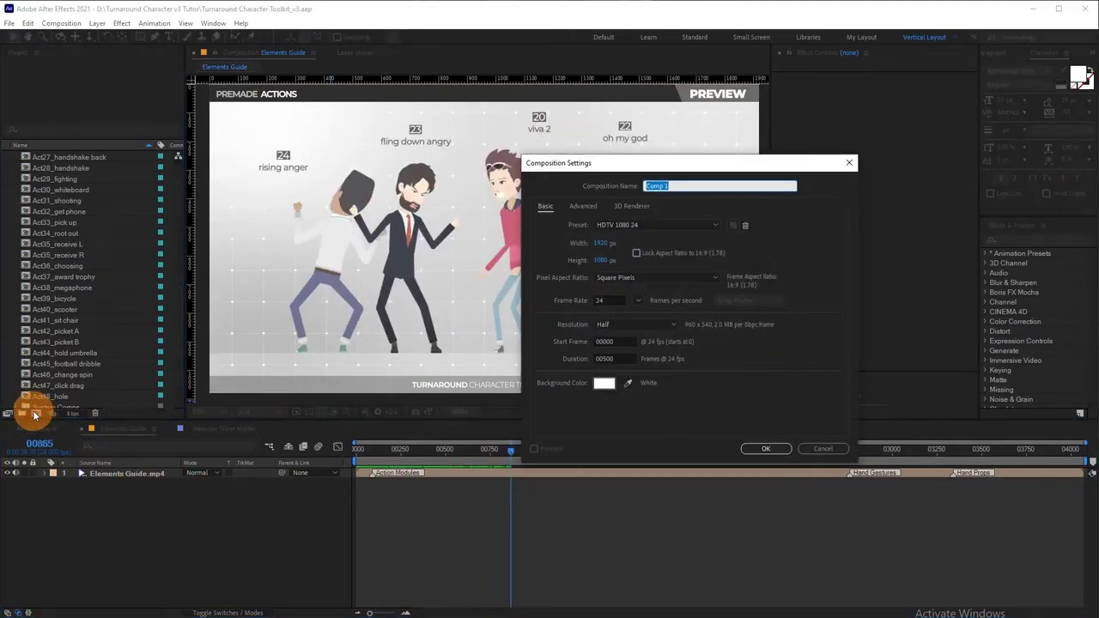
pyautogui.write('your c')
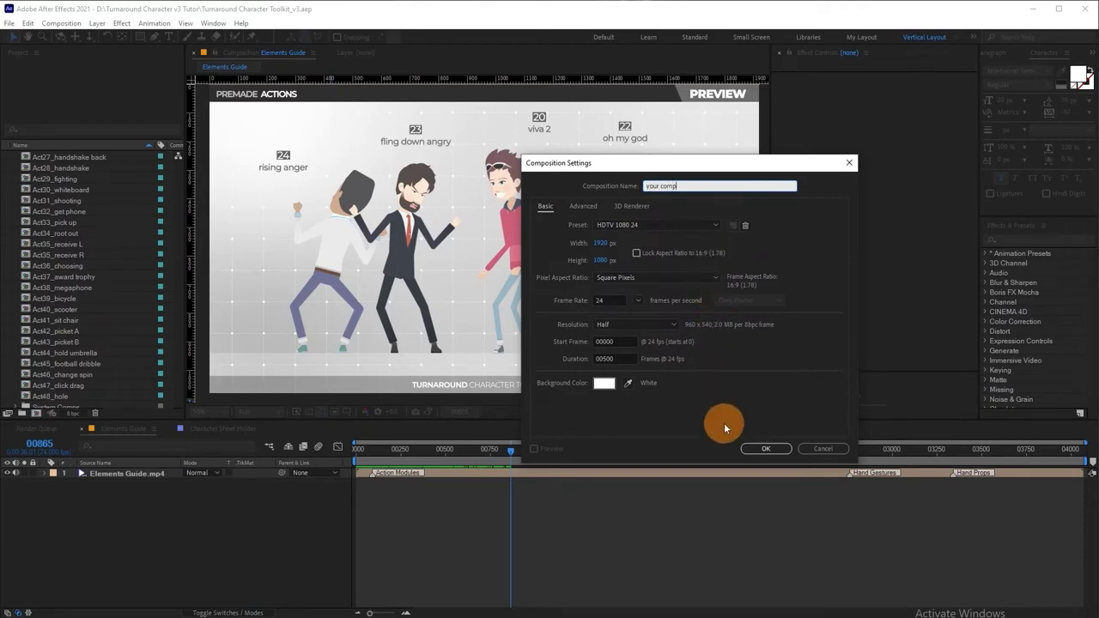
pyautogui.click(764, 449)
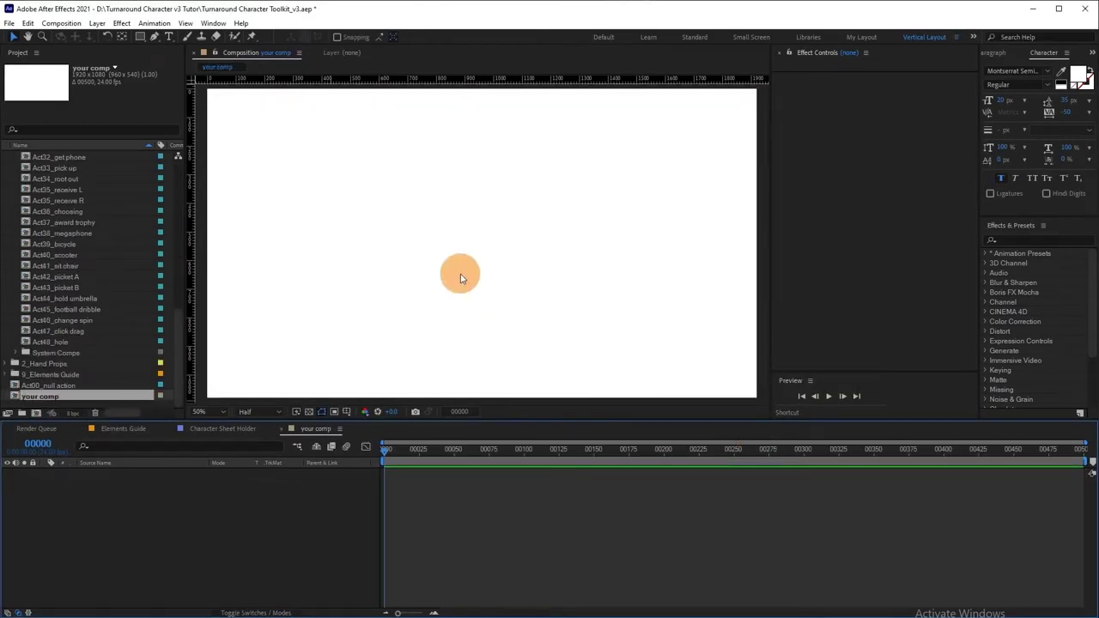
pyautogui.scroll(10, 178, 333)
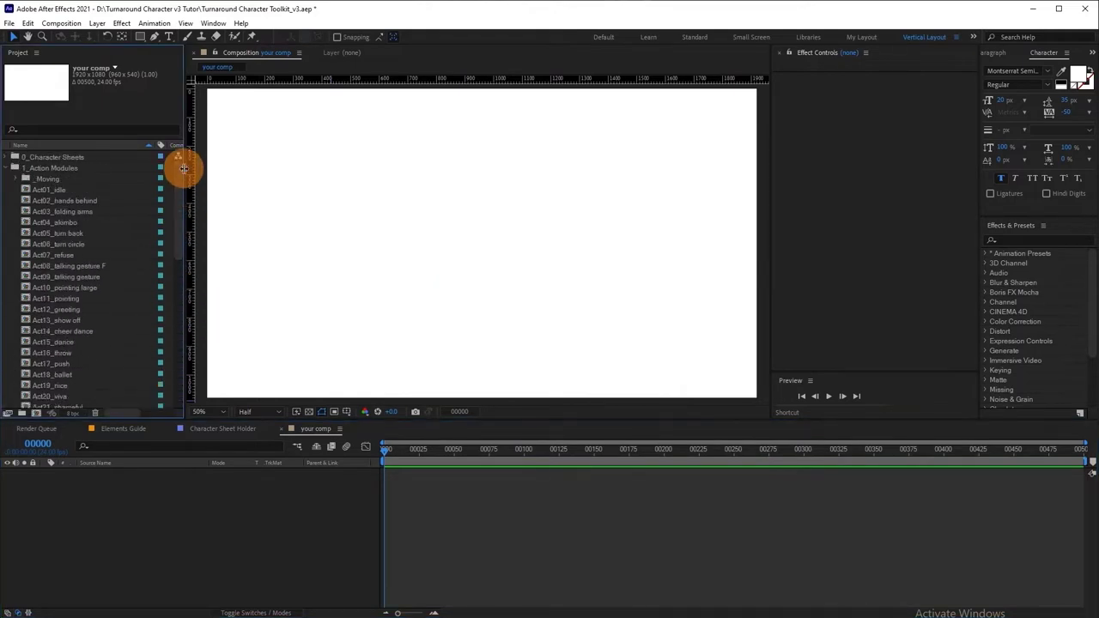
# - Drag Act12_greeting into your comp and set its Scale to 30%
pyautogui.moveTo(69, 309); pyautogui.dragTo(129, 518)
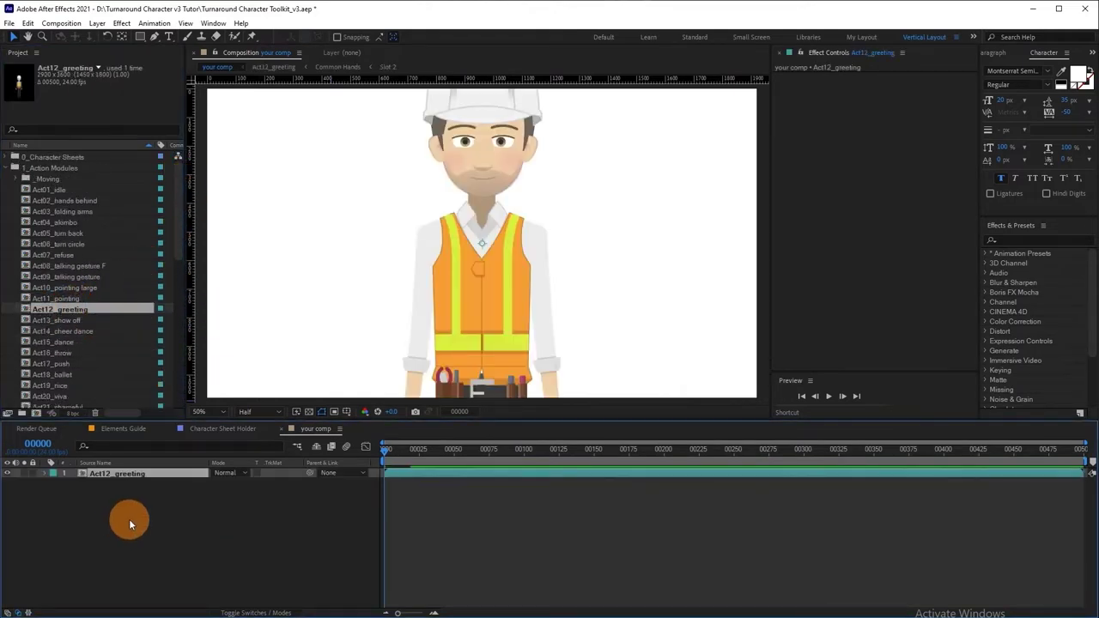
pyautogui.press('s')
pyautogui.click(246, 484)
pyautogui.write('30')
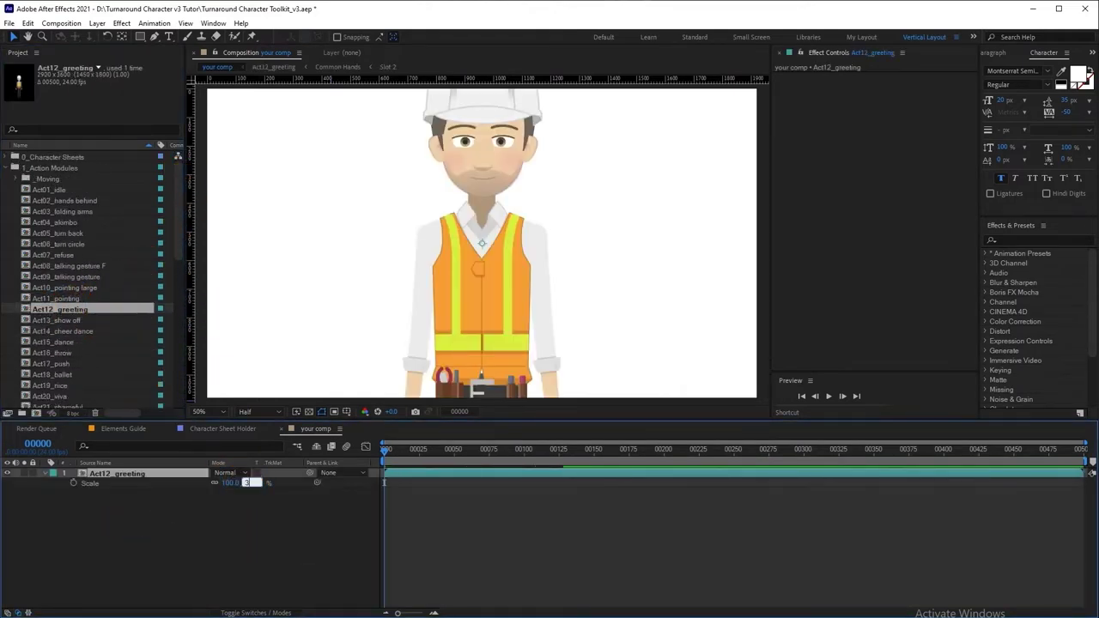
pyautogui.press('Return')
pyautogui.click(246, 484)
pyautogui.press('s')
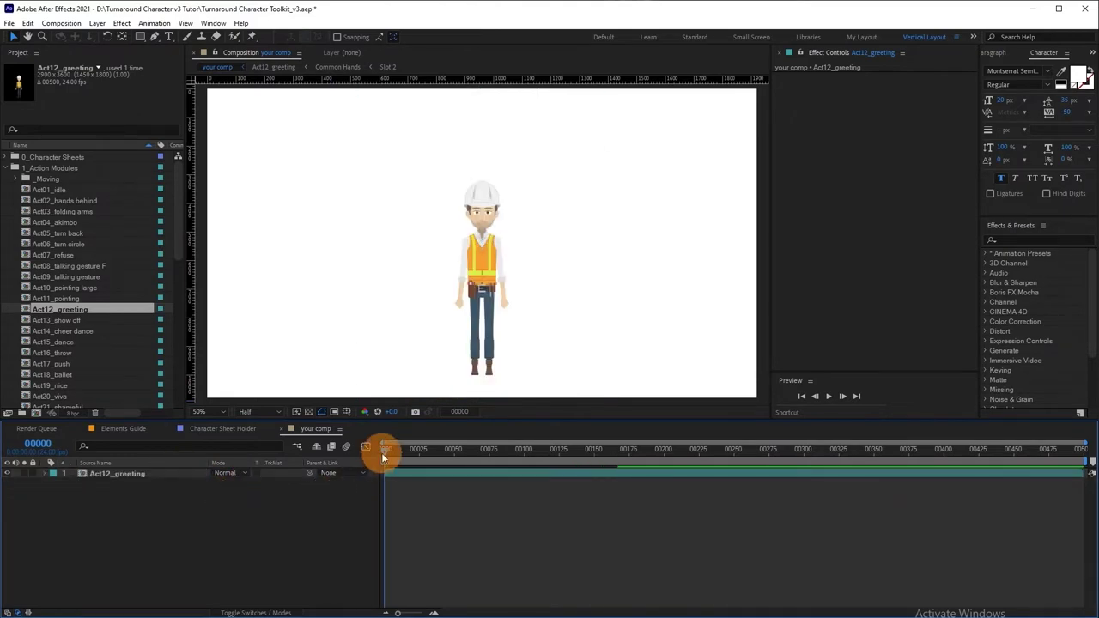
# - Play and scrub through the greeting wave animation
pyautogui.press('space')
pyautogui.moveTo(393, 451); pyautogui.dragTo(529, 455)
pyautogui.moveTo(417, 453); pyautogui.dragTo(552, 459)
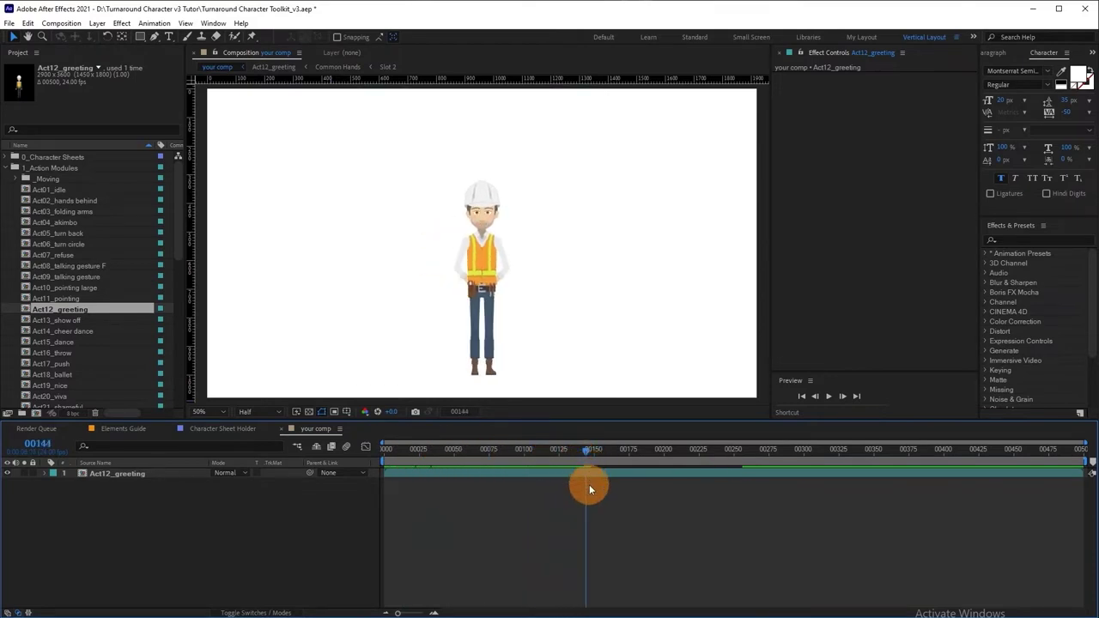
# - Duplicate the greeting layer, split it at frame 130, and delete the extra piece
pyautogui.click(594, 470)
pyautogui.hotkey('ctrl', 'd')
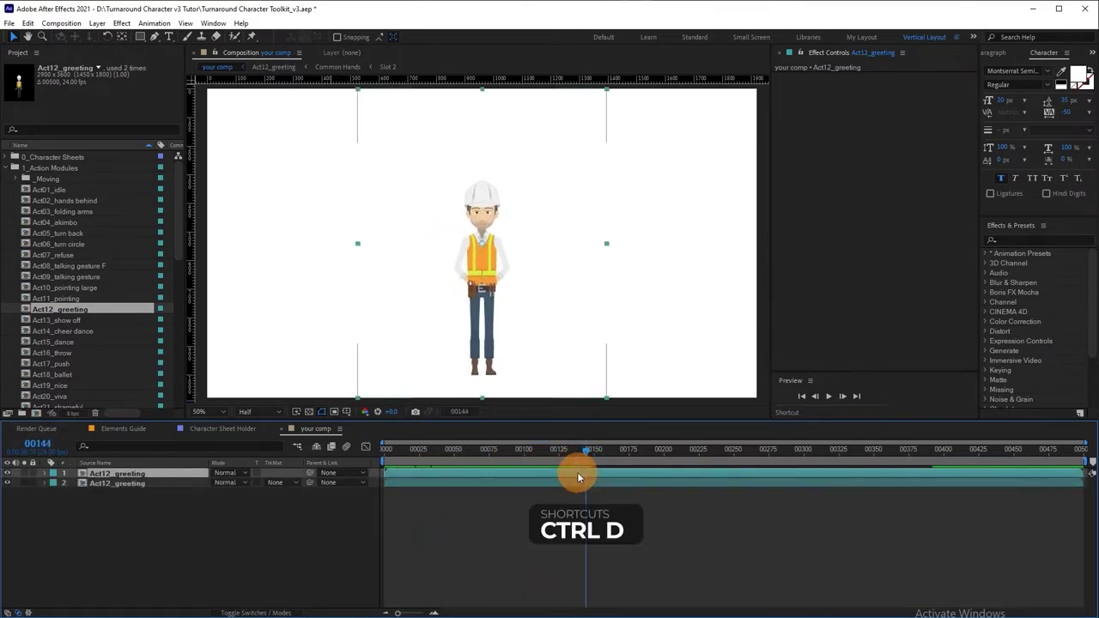
pyautogui.moveTo(407, 450); pyautogui.dragTo(566, 450)
pyautogui.click(575, 483)
pyautogui.hotkey('ctrl', 'shift', 'd')
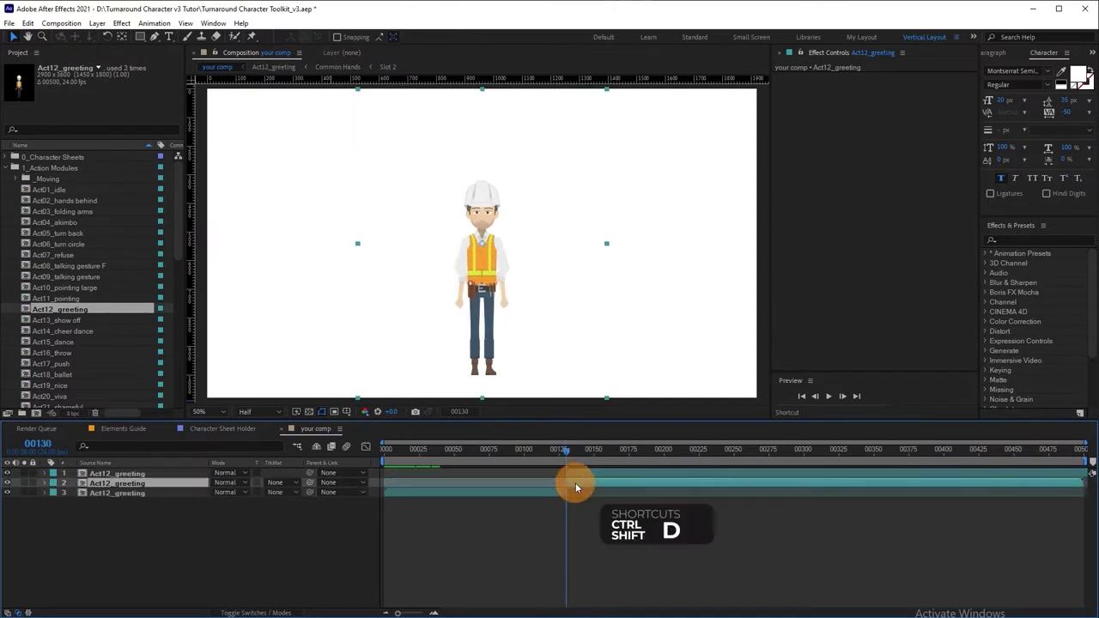
pyautogui.press('Delete')
pyautogui.click(575, 472)
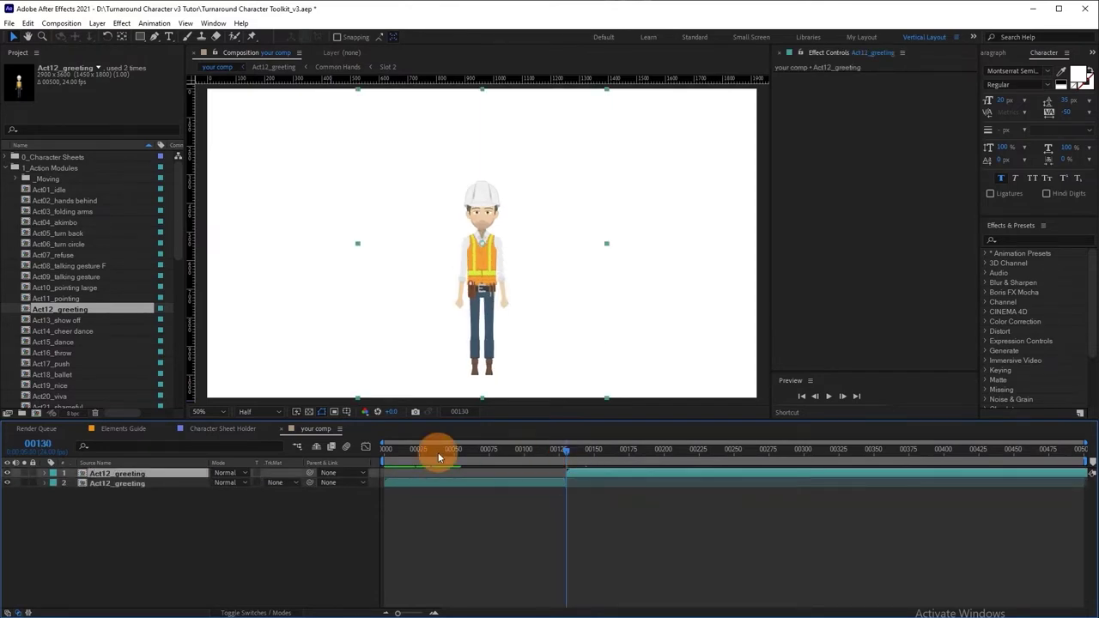
# - Swap the top layer's source to Act08_talking gesture F, then to Act18_ballet, and scrub it
pyautogui.click(78, 265)
pyautogui.moveTo(77, 266); pyautogui.dragTo(144, 481)
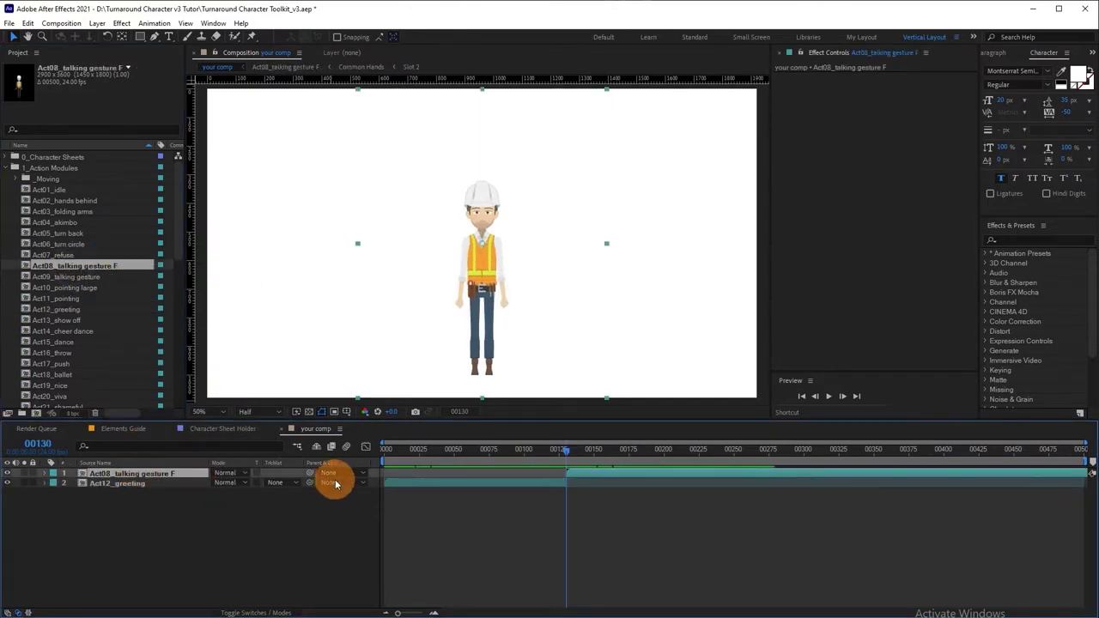
pyautogui.moveTo(566, 450)
pyautogui.mouseDown()
pyautogui.moveTo(656, 449)
pyautogui.moveTo(536, 450)
pyautogui.moveTo(746, 464)
pyautogui.mouseUp()
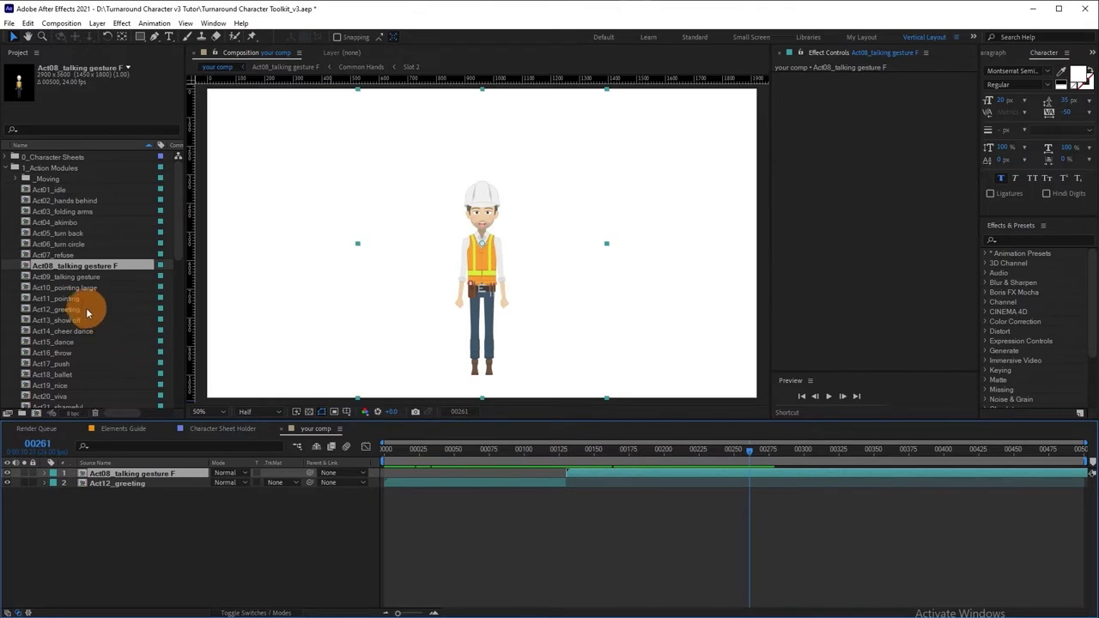
pyautogui.click(55, 375)
pyautogui.moveTo(56, 374); pyautogui.dragTo(139, 473)
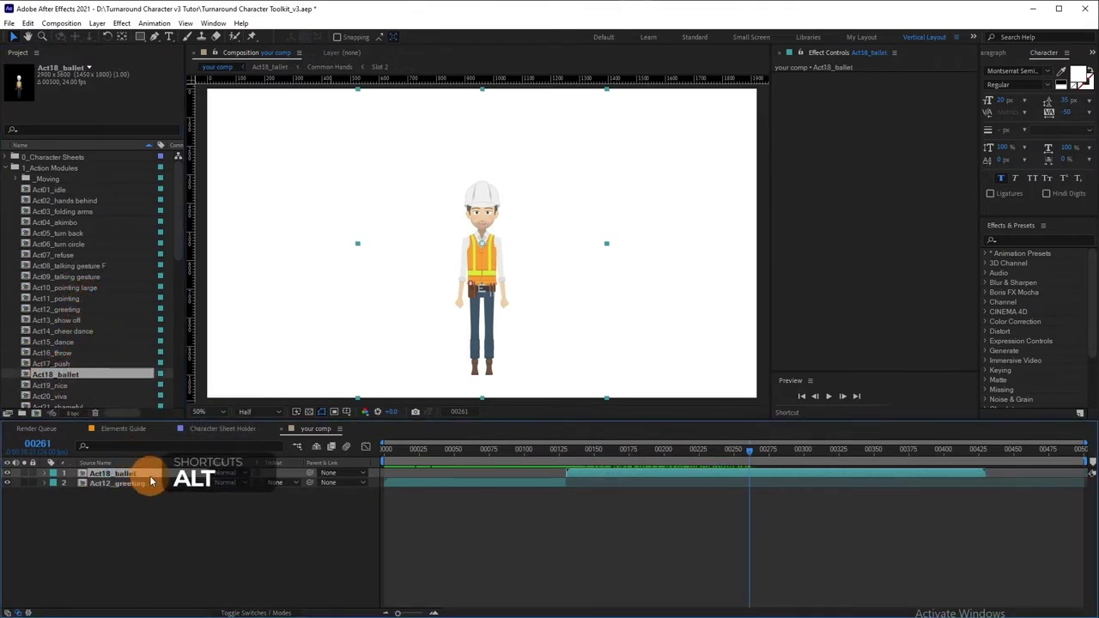
pyautogui.moveTo(572, 461); pyautogui.dragTo(647, 466)
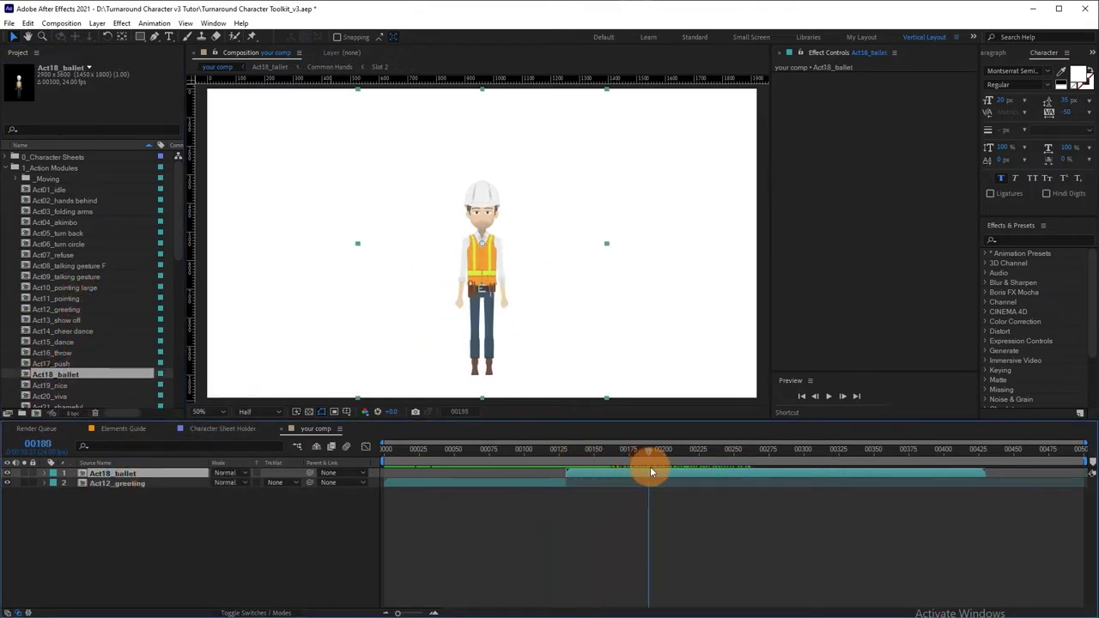
pyautogui.moveTo(508, 451); pyautogui.dragTo(637, 452)
# - Duplicate the Act18_ballet layer, split the copy at the current frame, and delete the unneeded piece
pyautogui.hotkey('ctrl', 'd')
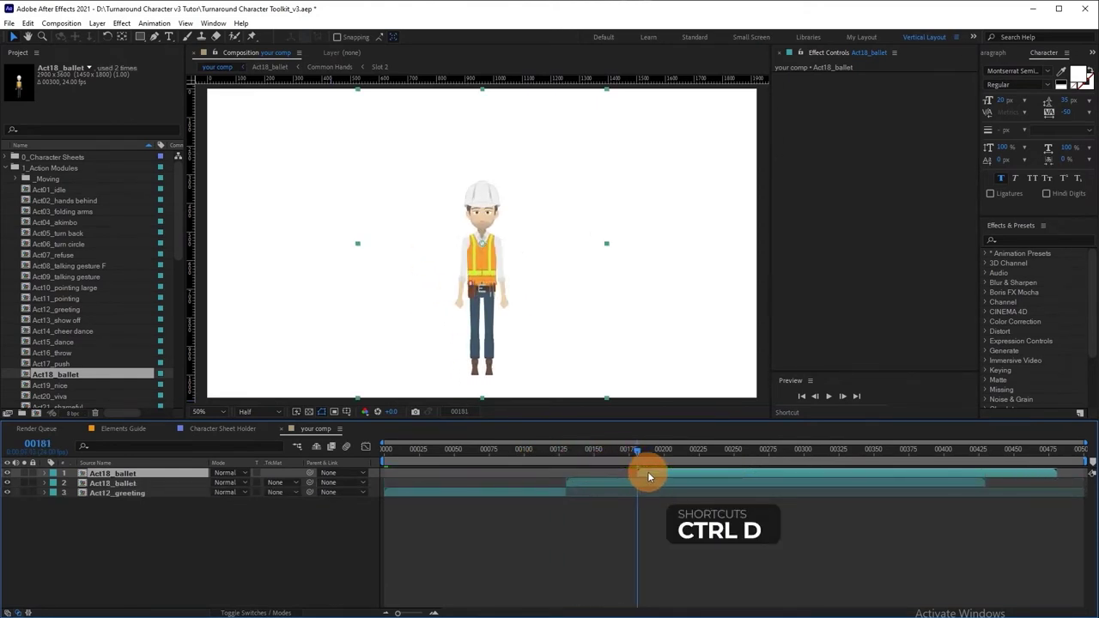
pyautogui.hotkey('ctrl', 'shift', 'd')
pyautogui.press('Delete')
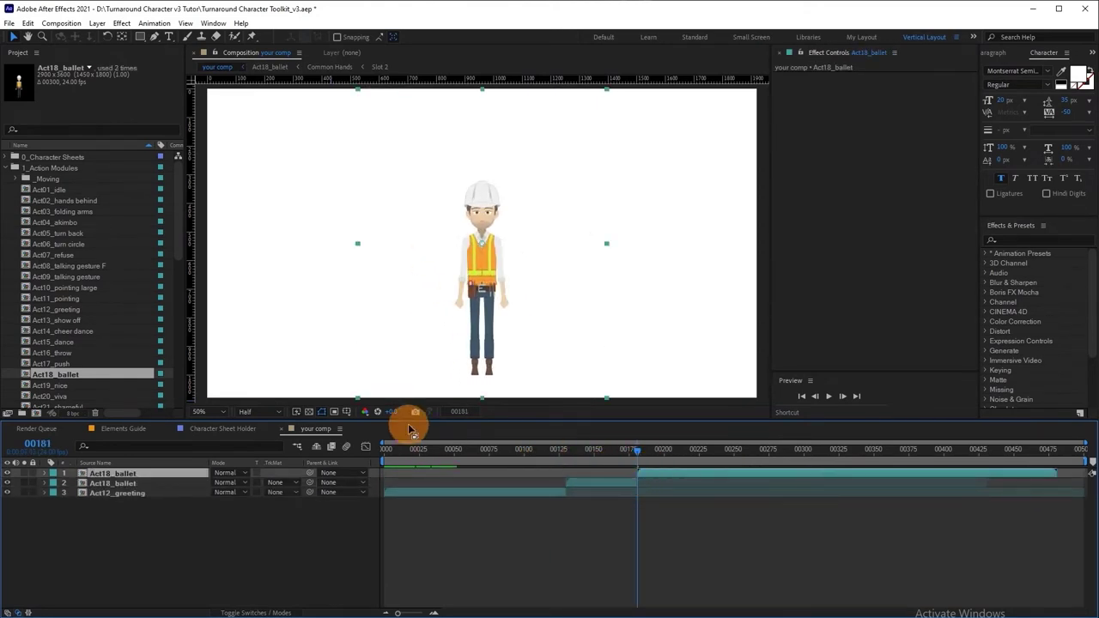
# - Replace the top ballet copy with Act55_walk normal L from the Moving folder
pyautogui.click(26, 178)
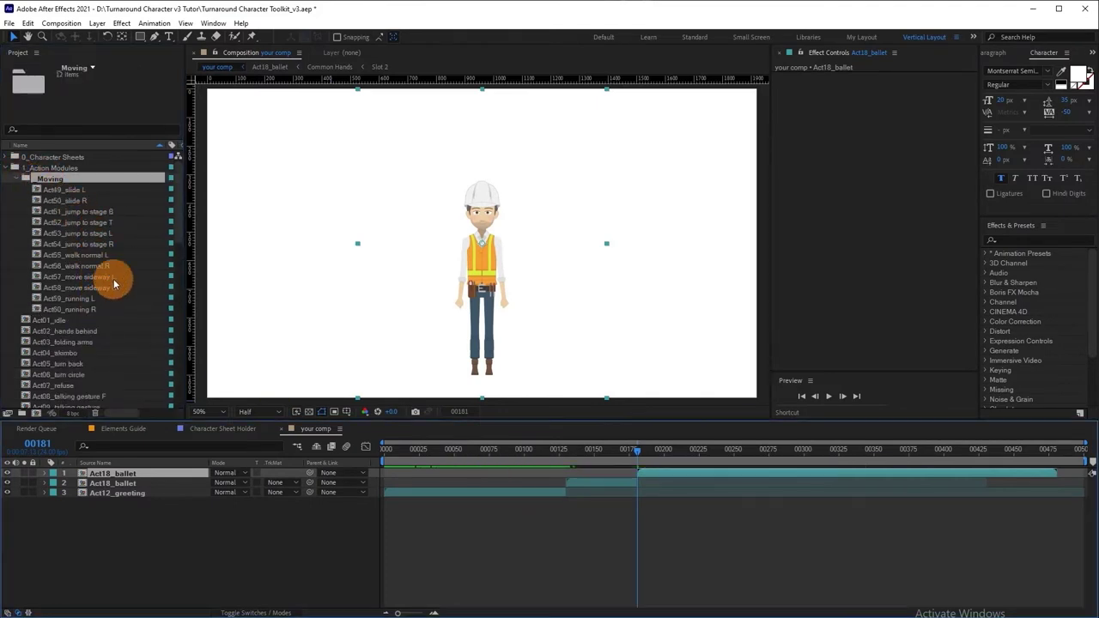
pyautogui.moveTo(79, 255); pyautogui.dragTo(129, 474)
pyautogui.moveTo(636, 449)
pyautogui.mouseDown()
pyautogui.moveTo(661, 468)
pyautogui.moveTo(719, 480)
pyautogui.mouseUp()
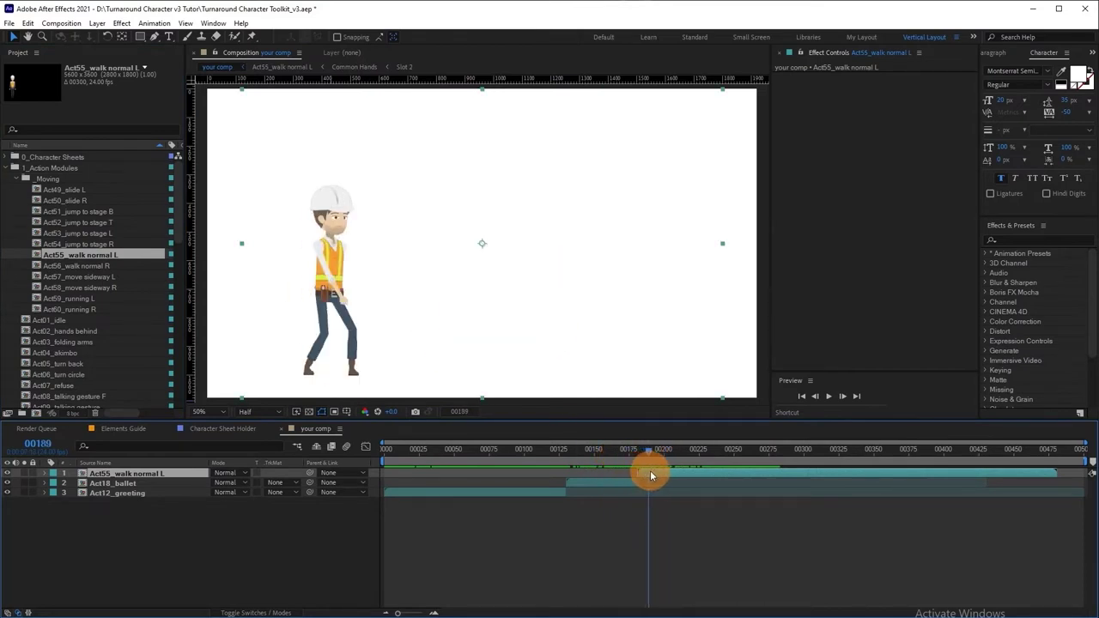
# - Zoom in around the cut and line the walking worker up with the ballet worker
pyautogui.click(641, 450)
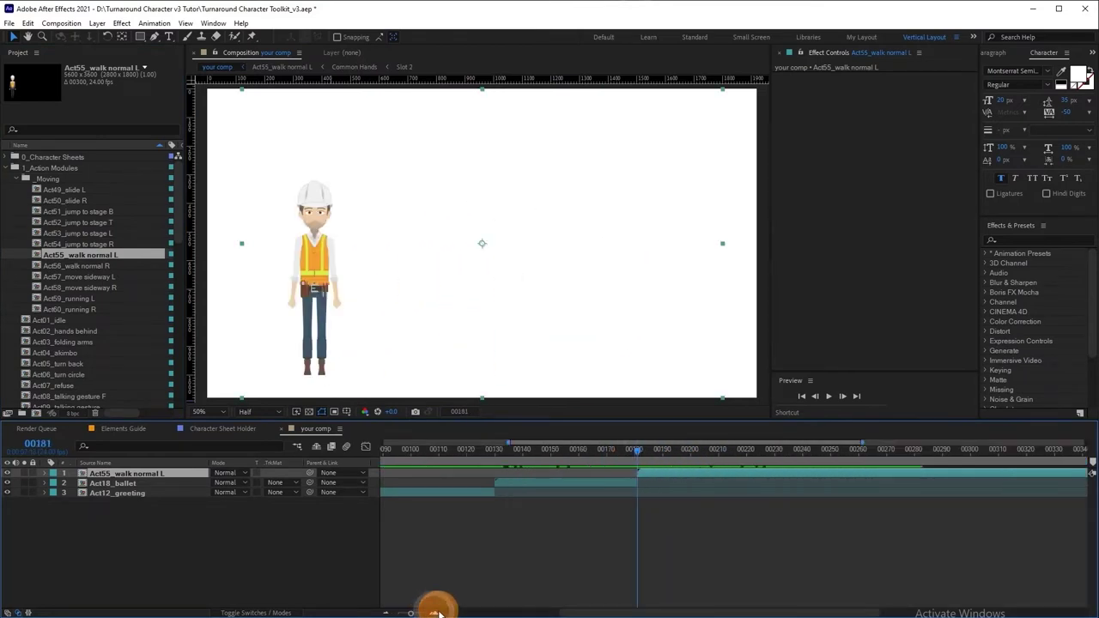
pyautogui.moveTo(397, 613); pyautogui.dragTo(417, 612)
pyautogui.click(630, 449)
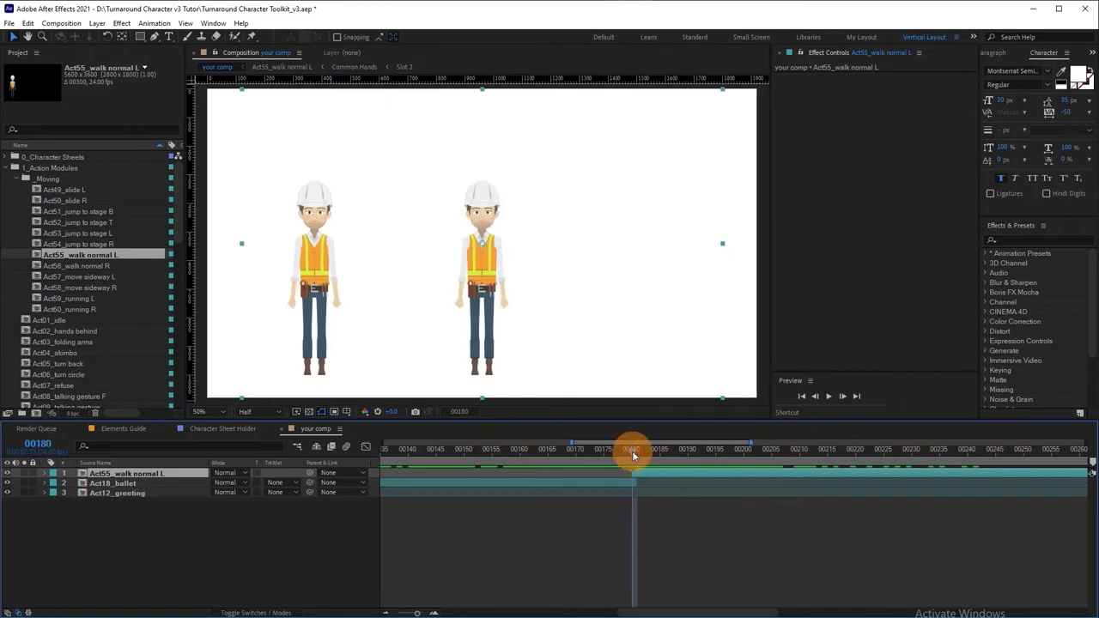
pyautogui.moveTo(315, 283); pyautogui.dragTo(479, 295)
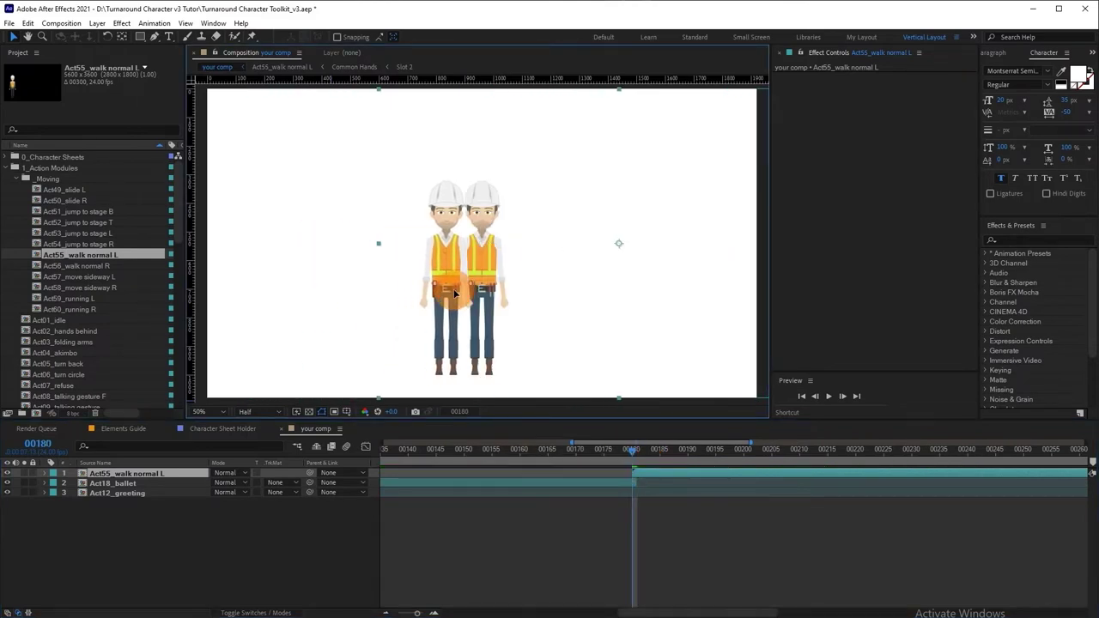
pyautogui.click(647, 475)
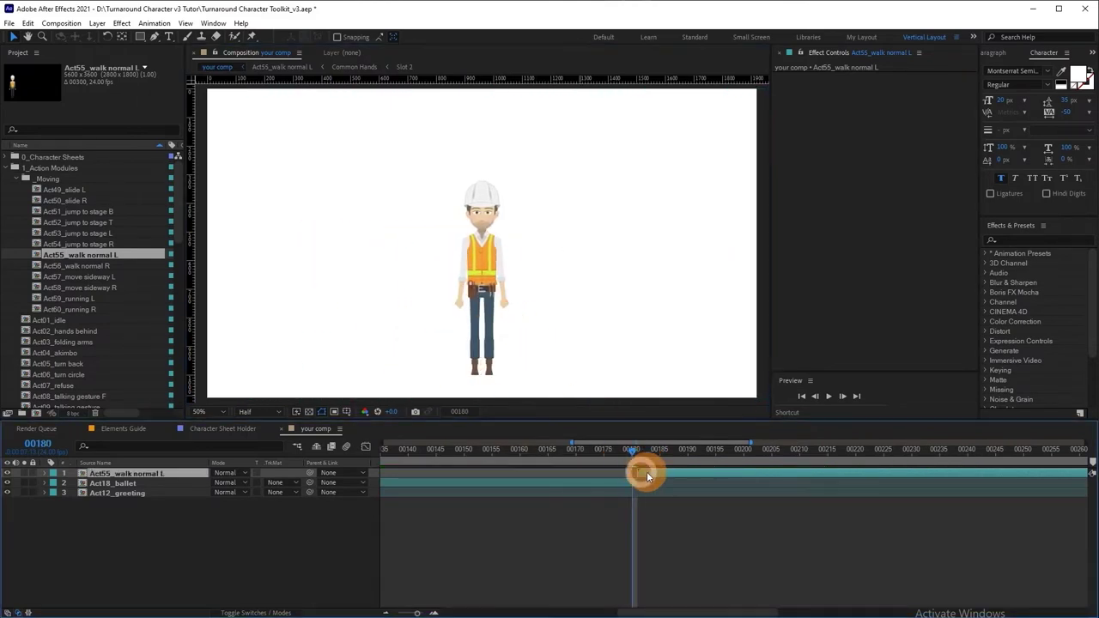
pyautogui.moveTo(417, 613); pyautogui.dragTo(397, 613)
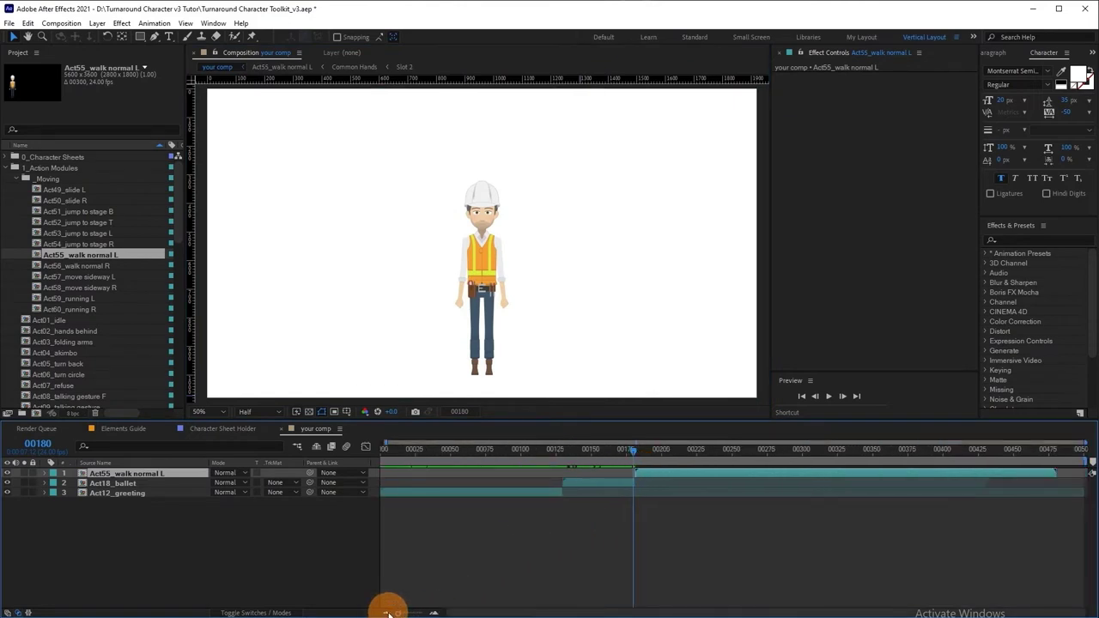
pyautogui.moveTo(633, 449); pyautogui.dragTo(764, 467)
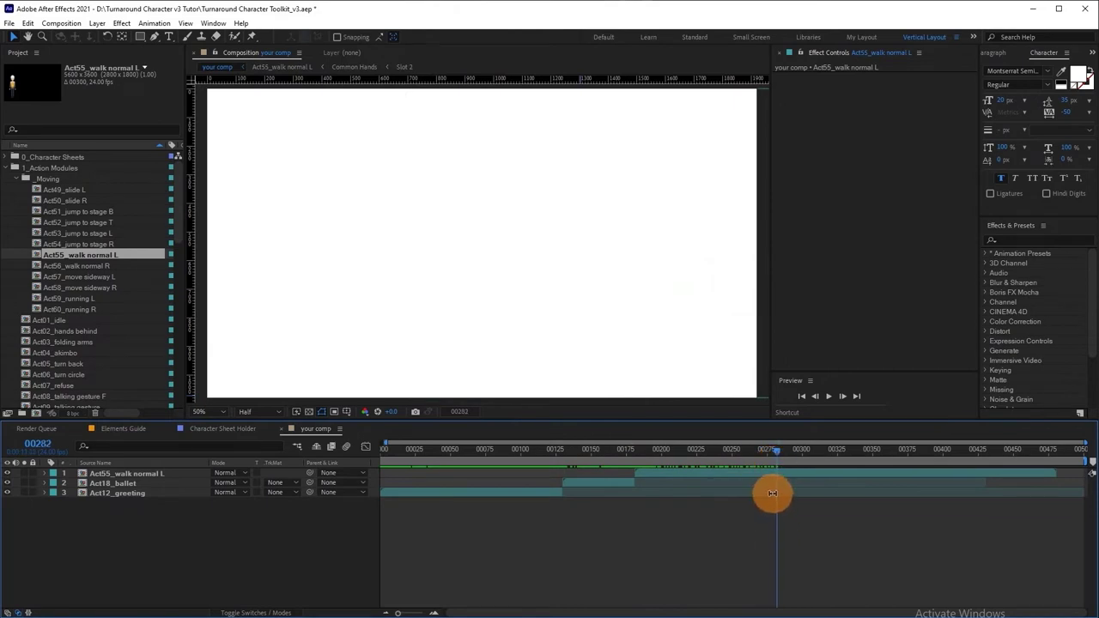
# - Split the walk layer at frame 282 and select the later walk piece
pyautogui.click(771, 470)
pyautogui.hotkey('ctrl', 'd')
pyautogui.click(794, 483)
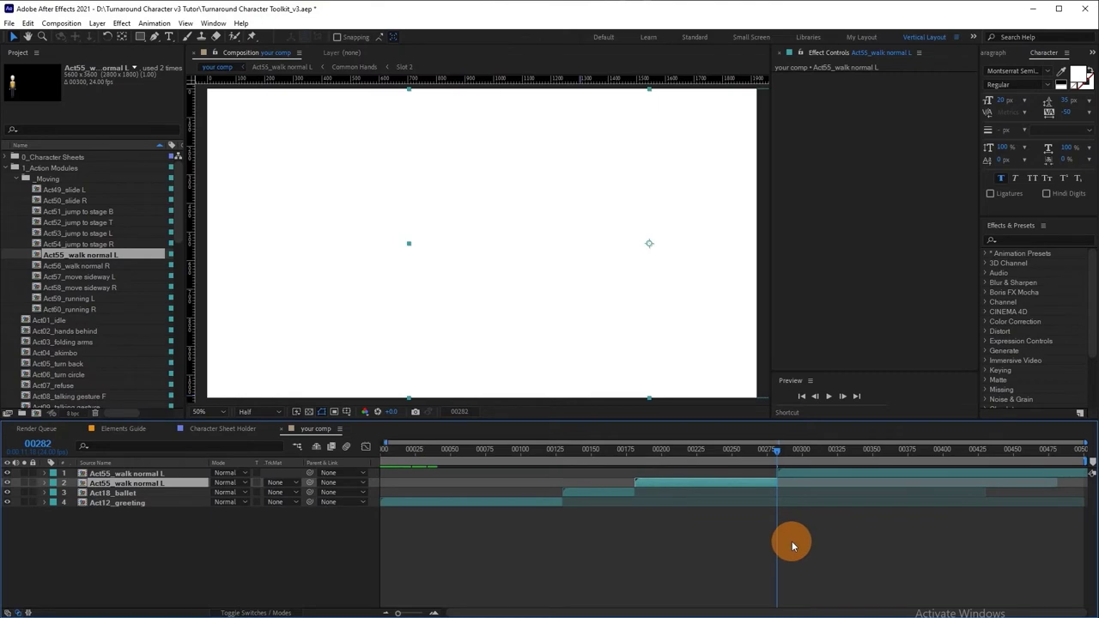
pyautogui.click(800, 476)
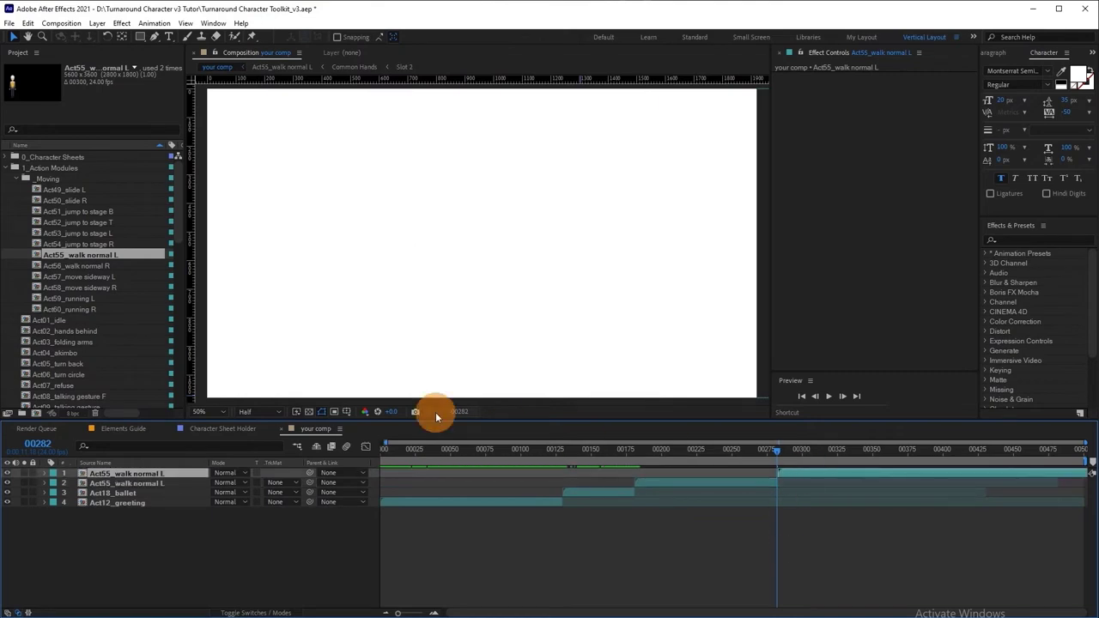
pyautogui.click(85, 310)
# - Swap the later walk layer for Act60_running R and scrub across the cut
pyautogui.moveTo(86, 310); pyautogui.dragTo(137, 473)
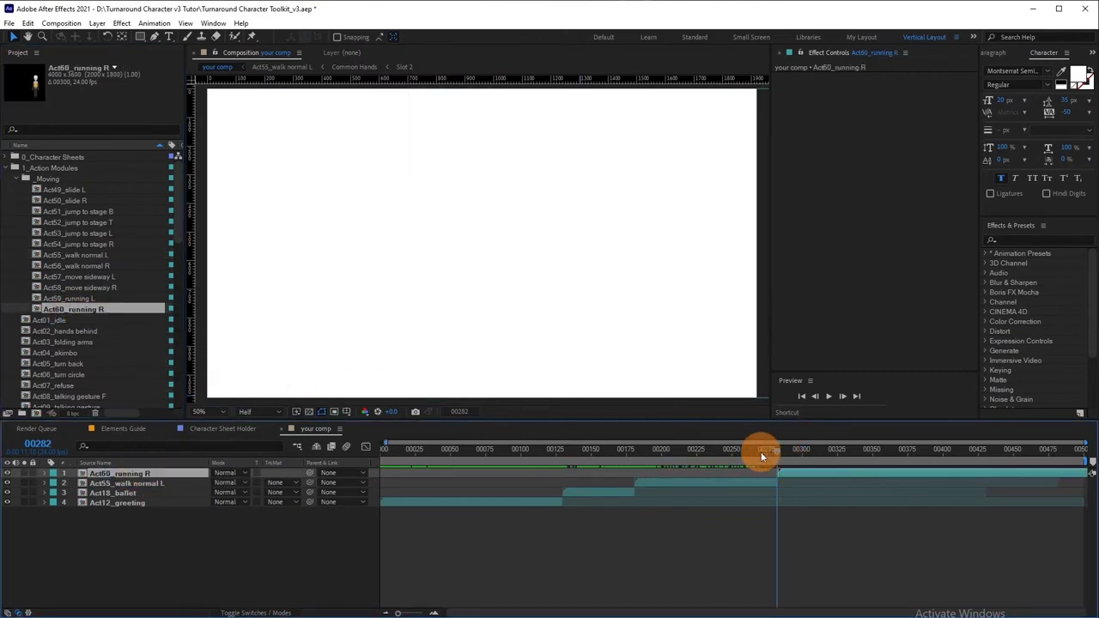
pyautogui.moveTo(760, 452); pyautogui.dragTo(948, 476)
pyautogui.moveTo(792, 455); pyautogui.dragTo(954, 465)
# - Scrub the running cycle inside the Act60_running R precomp, then return to your comp
pyautogui.doubleClick(894, 474)
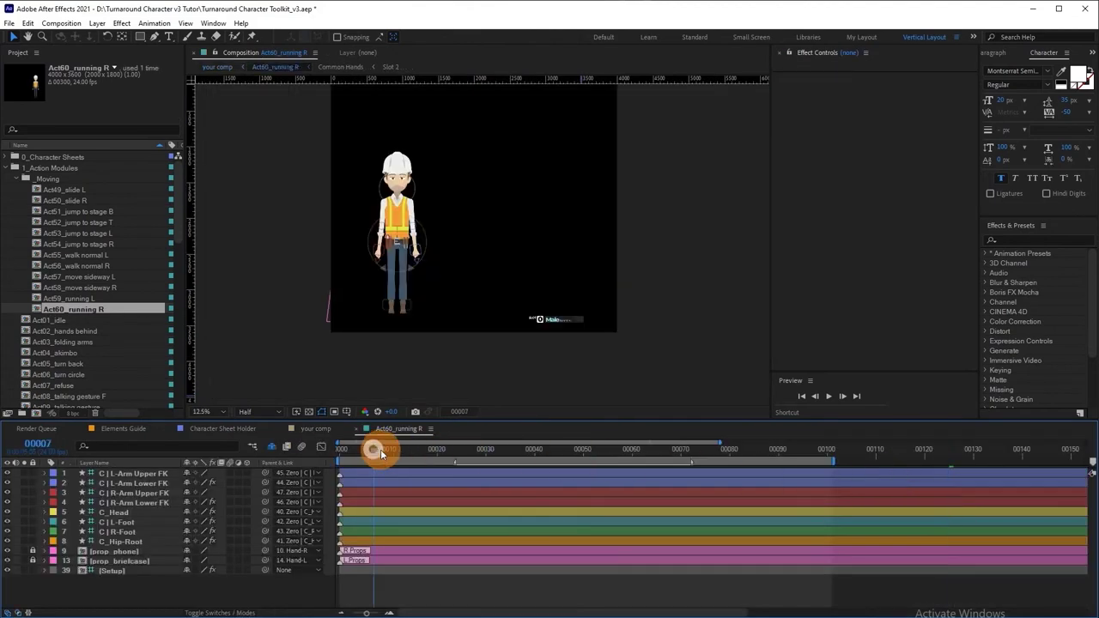
pyautogui.moveTo(369, 449)
pyautogui.mouseDown()
pyautogui.moveTo(565, 471)
pyautogui.moveTo(843, 472)
pyautogui.mouseUp()
pyautogui.moveTo(542, 455)
pyautogui.mouseDown()
pyautogui.moveTo(457, 451)
pyautogui.moveTo(461, 464)
pyautogui.mouseUp()
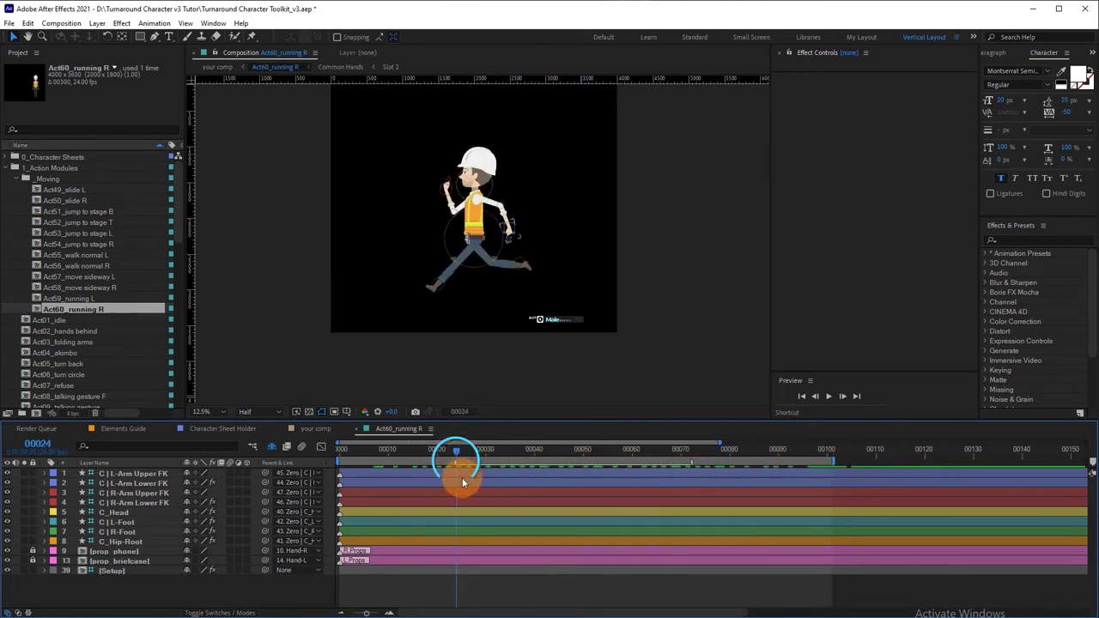
pyautogui.click(316, 428)
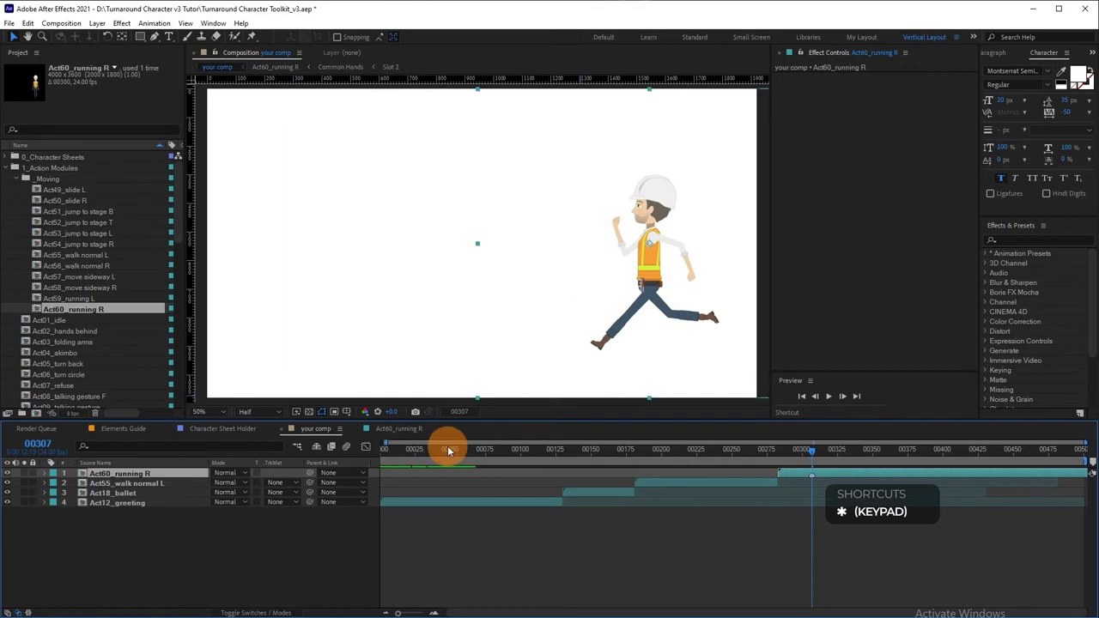
# - Recheck the running cycle frames in the Act60_running R precomp, then return to your comp
pyautogui.click(397, 428)
pyautogui.moveTo(646, 448); pyautogui.dragTo(687, 449)
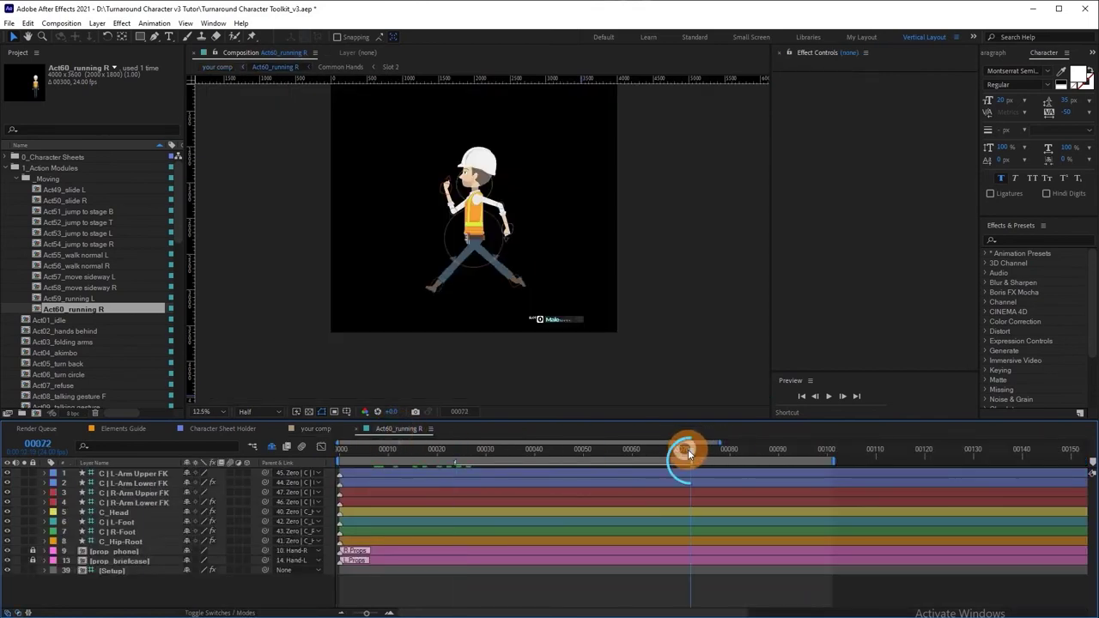
pyautogui.click(316, 428)
# - Keyframe Position at frame 307, drag the worker left by frame 355, and scrub the run
pyautogui.press('KP_Multiply')
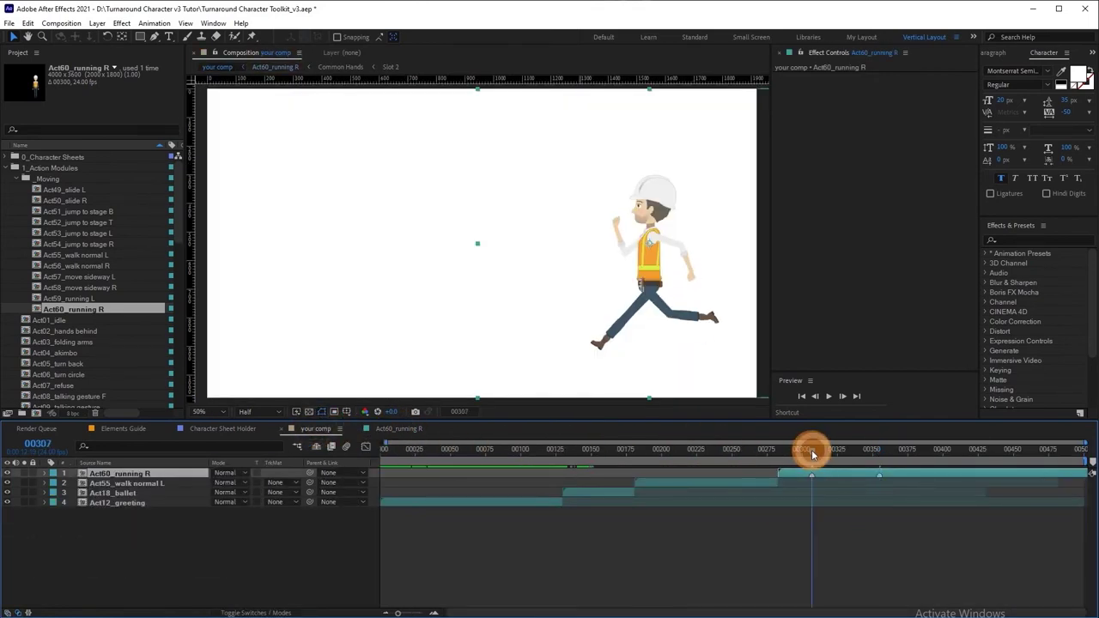
pyautogui.click(812, 449)
pyautogui.press('p')
pyautogui.click(72, 483)
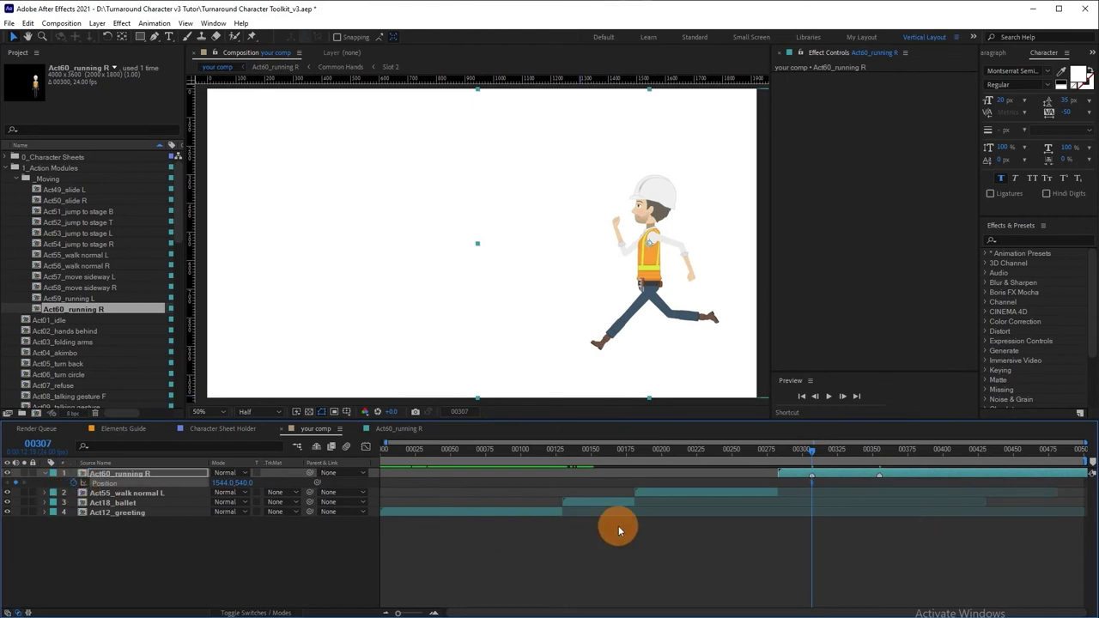
pyautogui.moveTo(651, 270); pyautogui.dragTo(367, 287)
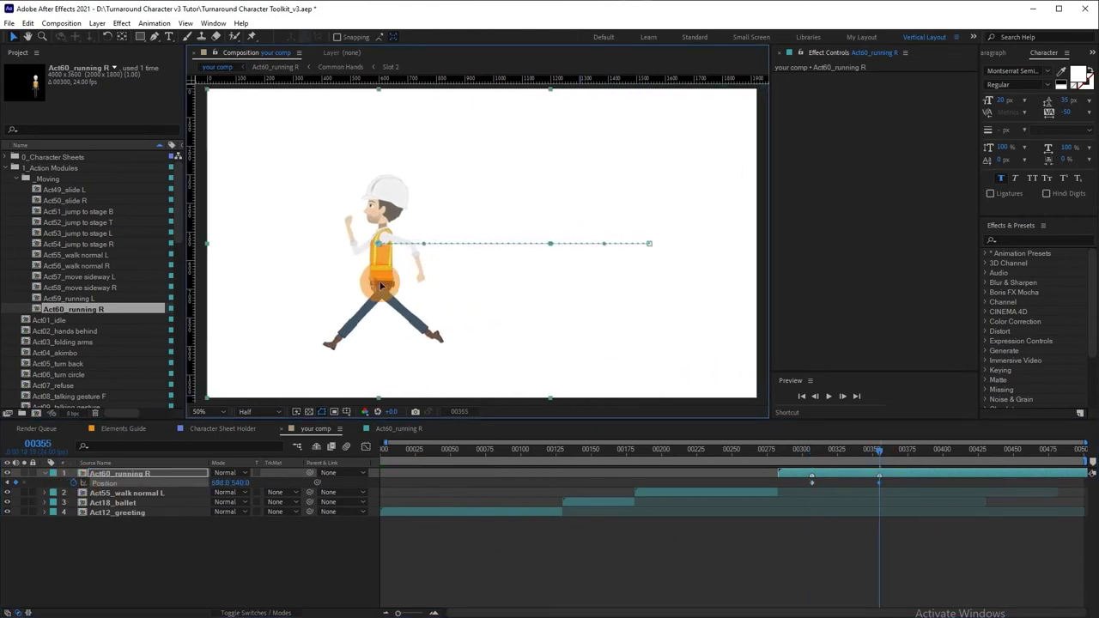
pyautogui.moveTo(763, 450); pyautogui.dragTo(950, 450)
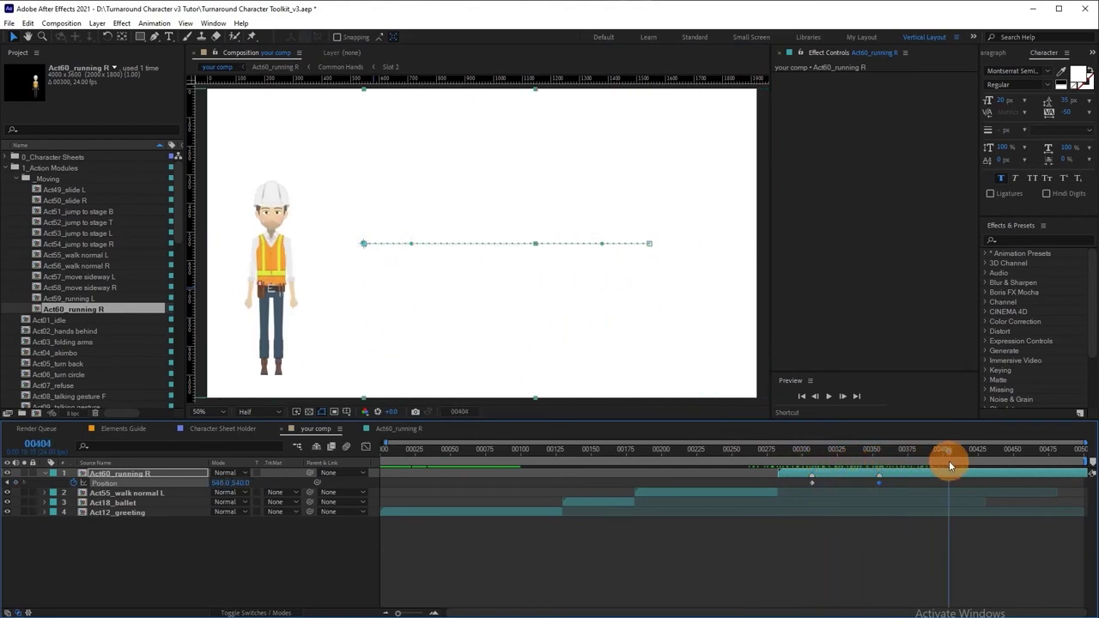
pyautogui.moveTo(793, 450); pyautogui.dragTo(904, 450)
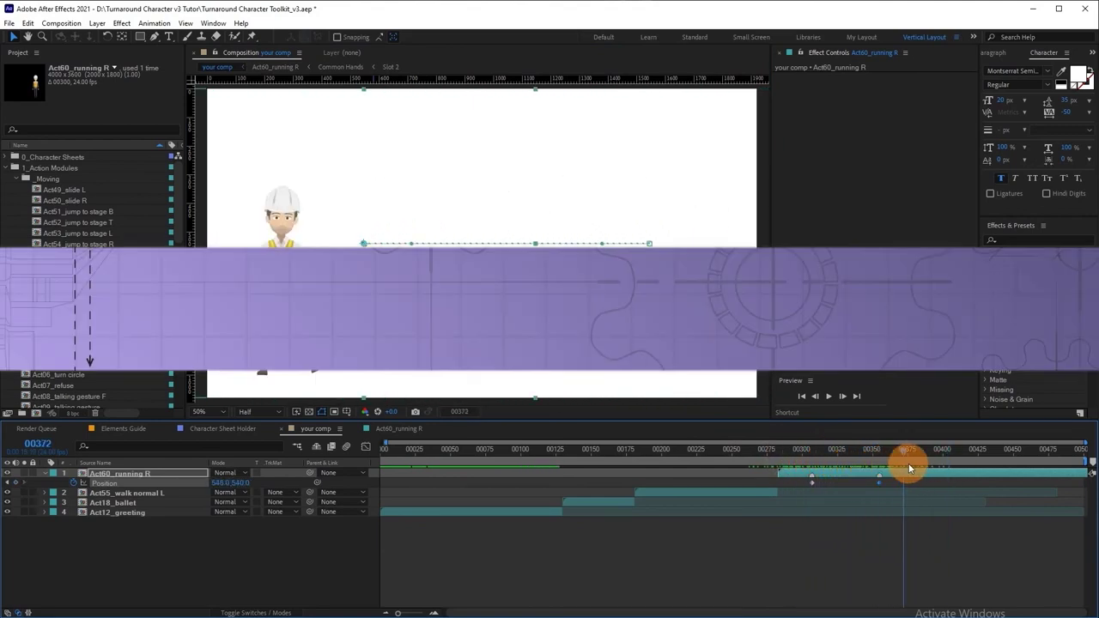